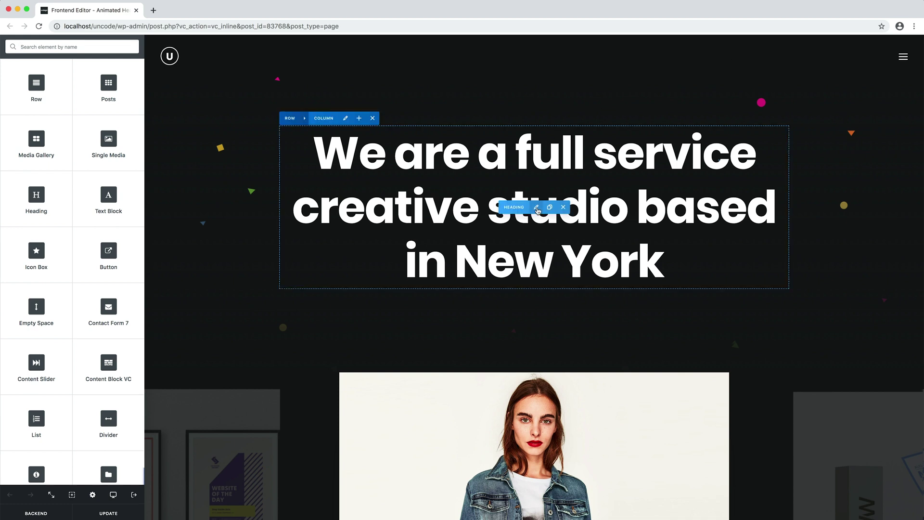
Open the hero heading's settings on the Animation tab.
click(536, 207)
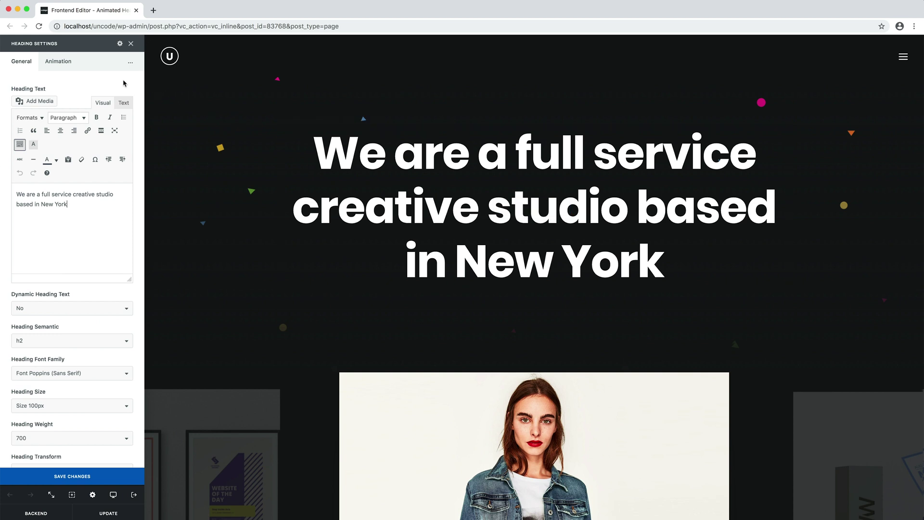
click(68, 70)
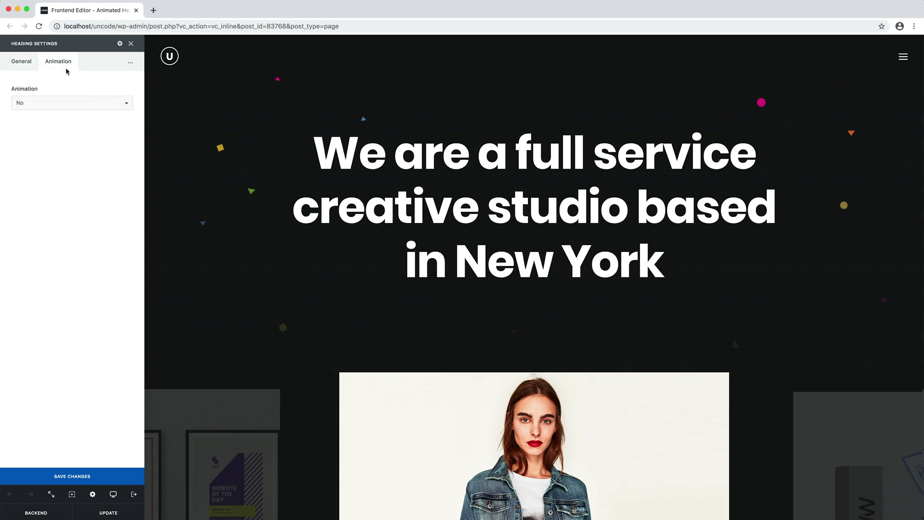
Set the heading's entrance animation to Lines curtain with a 200 ms delay.
click(103, 105)
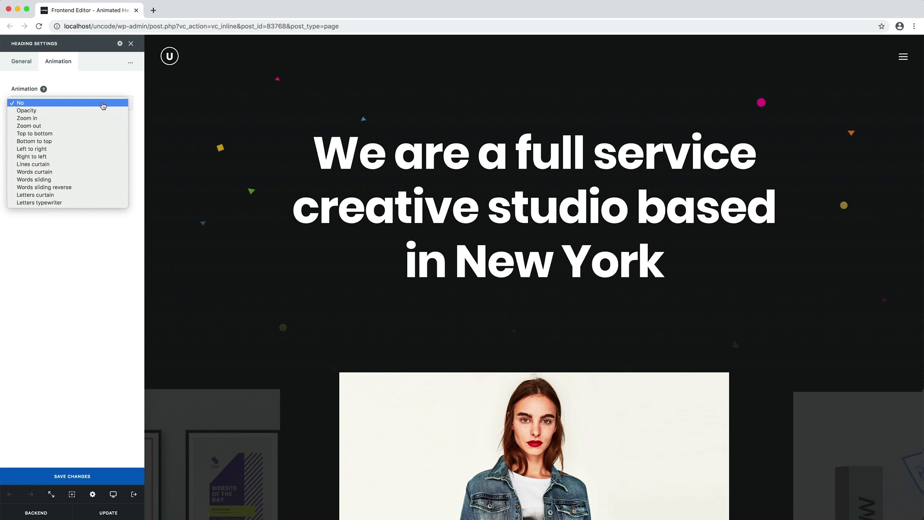
click(97, 164)
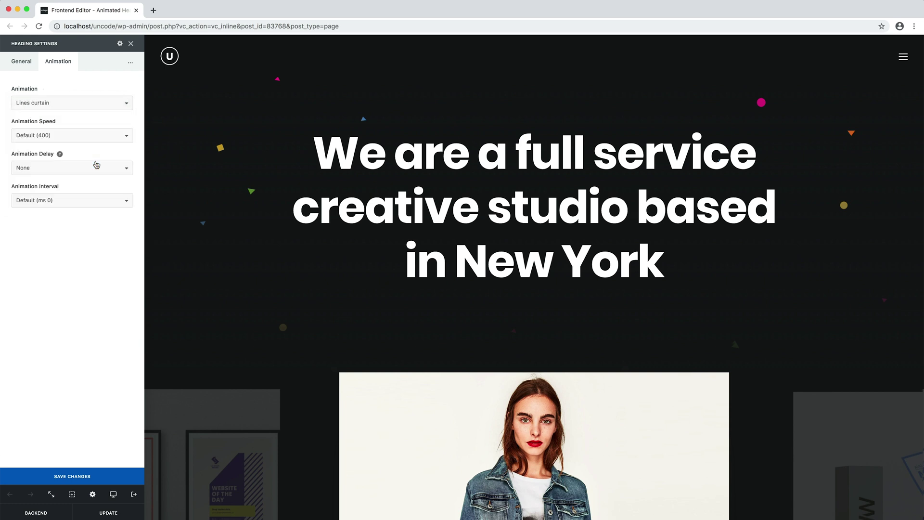
click(97, 164)
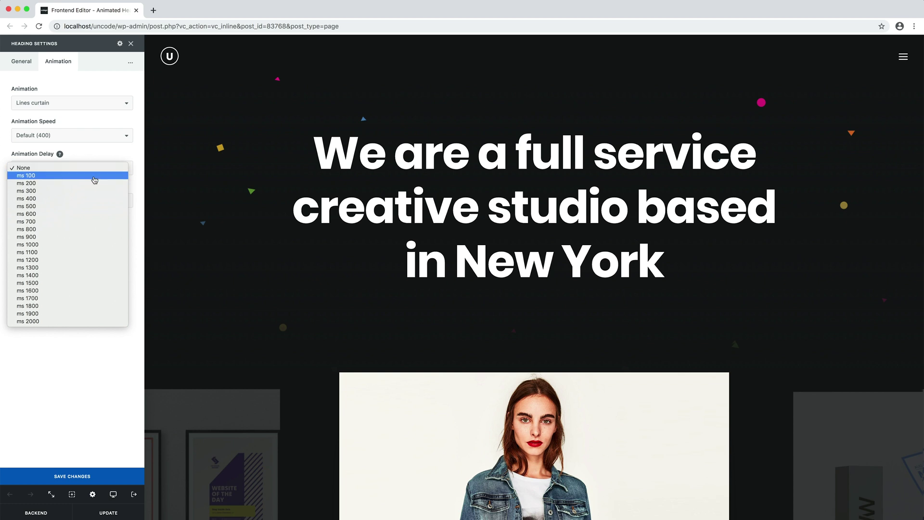
click(92, 183)
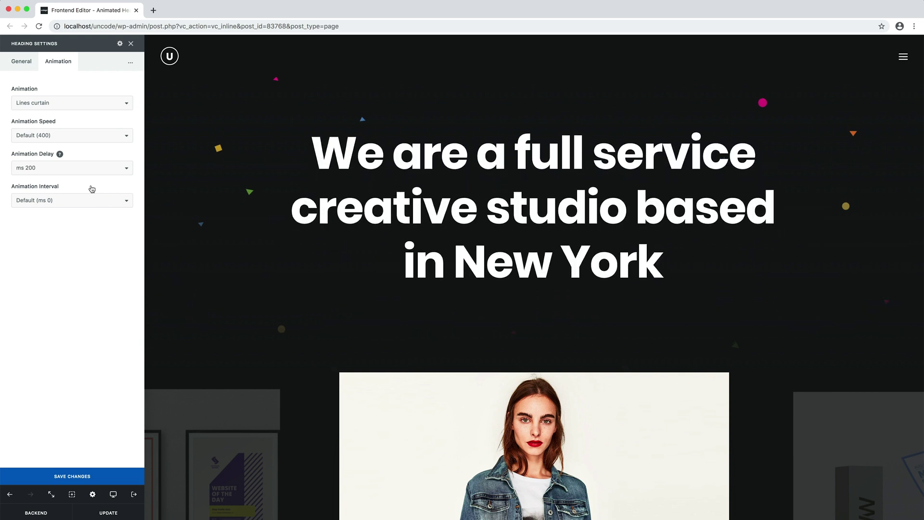
click(88, 105)
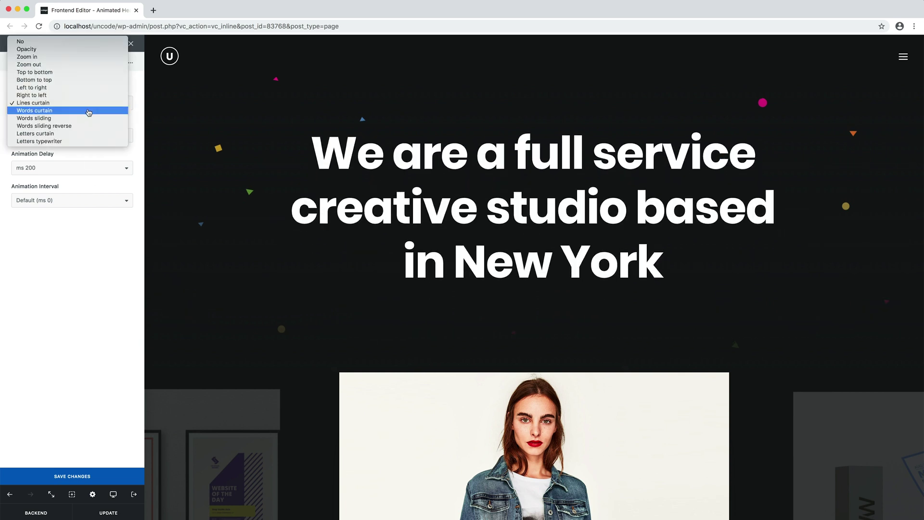
click(88, 111)
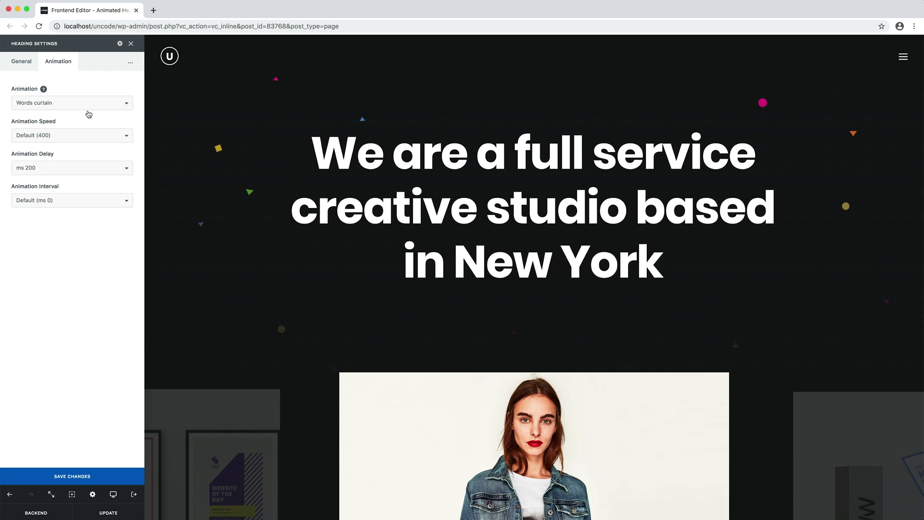
click(89, 109)
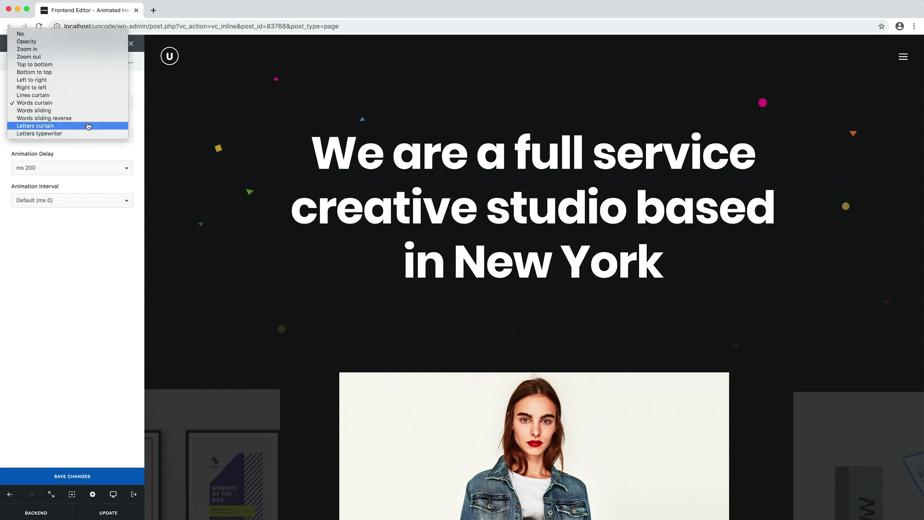
click(89, 127)
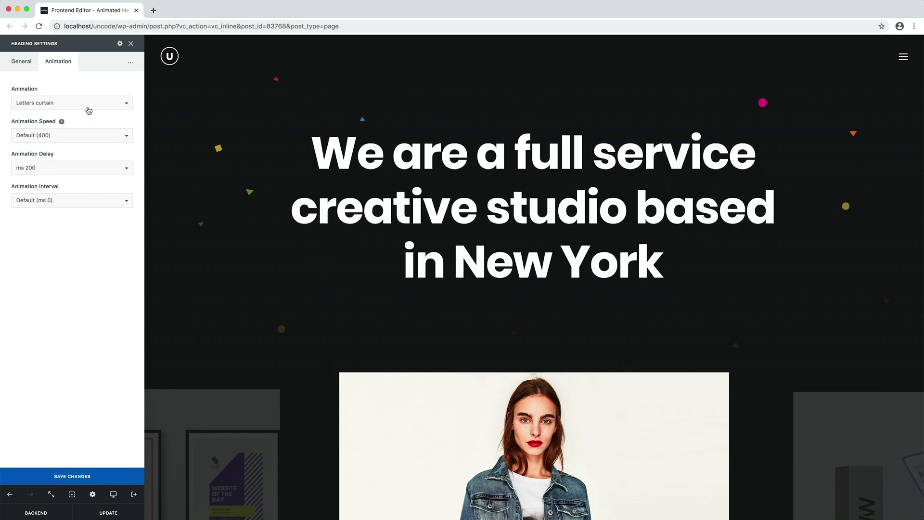
click(89, 108)
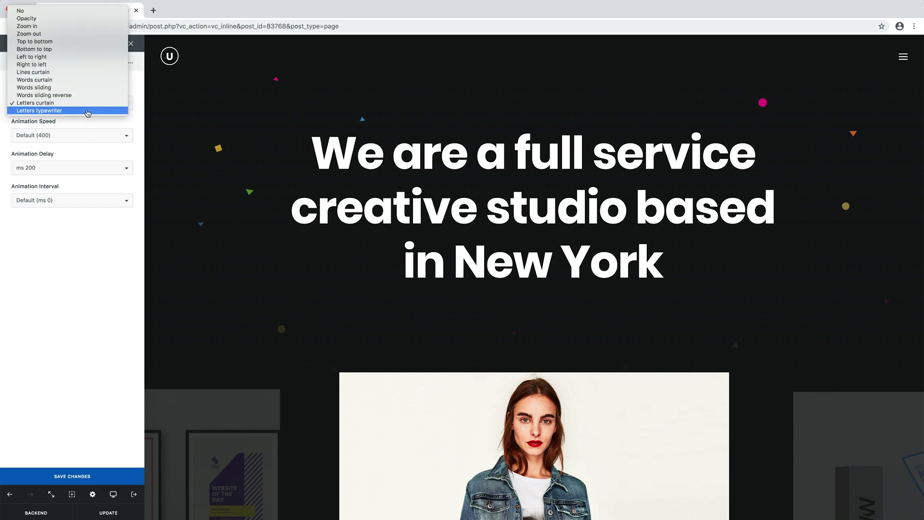
click(88, 111)
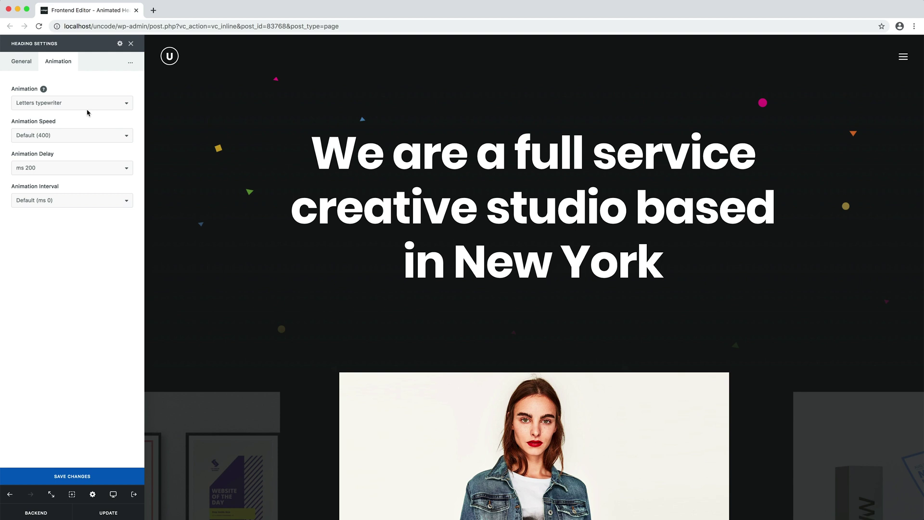
click(88, 109)
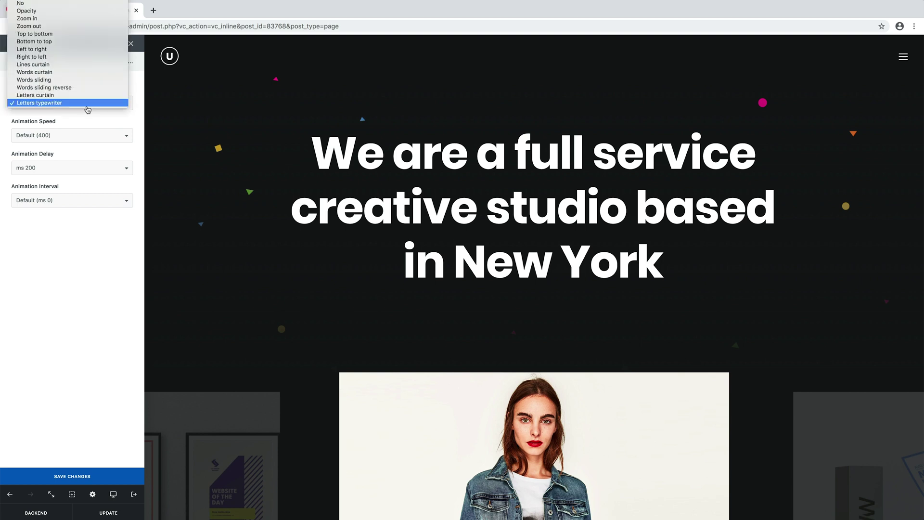
Restore the Lines curtain animation and set its animation interval to 200 ms.
click(84, 65)
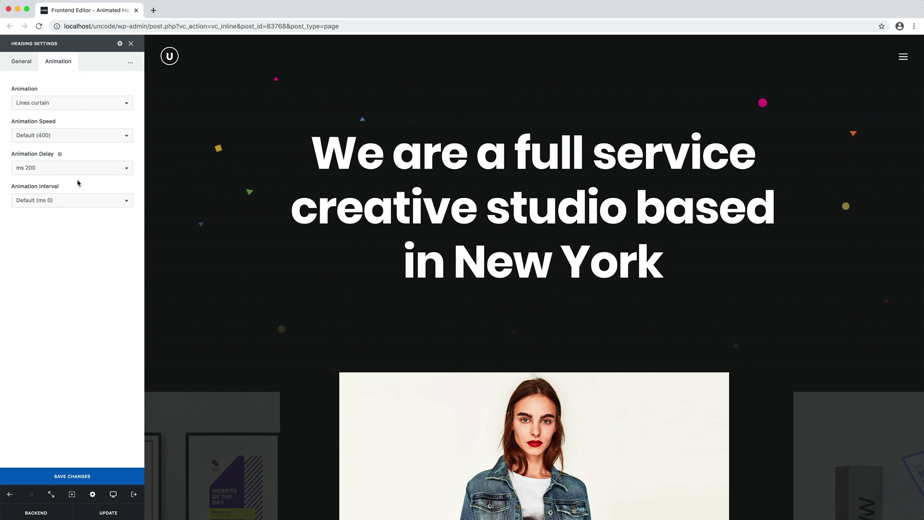
click(78, 207)
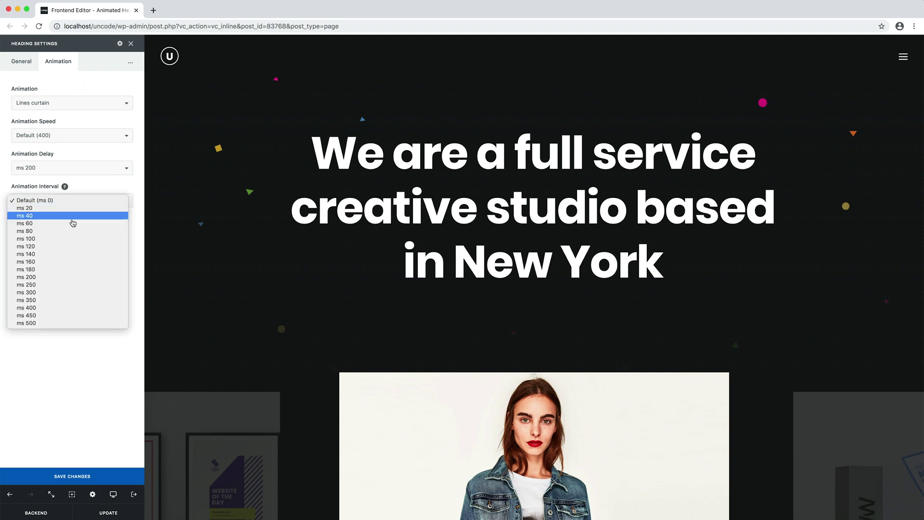
click(67, 277)
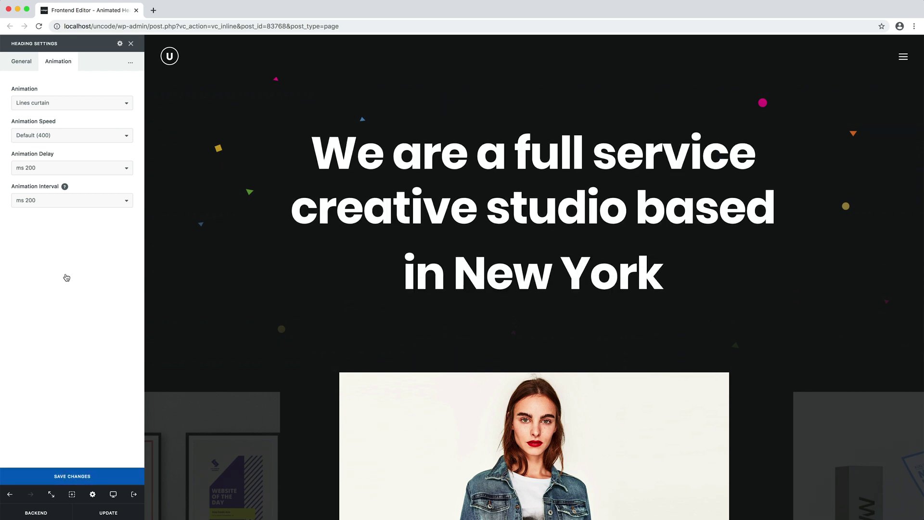
Check the heading at mobile width, save the page, then return to desktop preview.
mouse_move(114, 494)
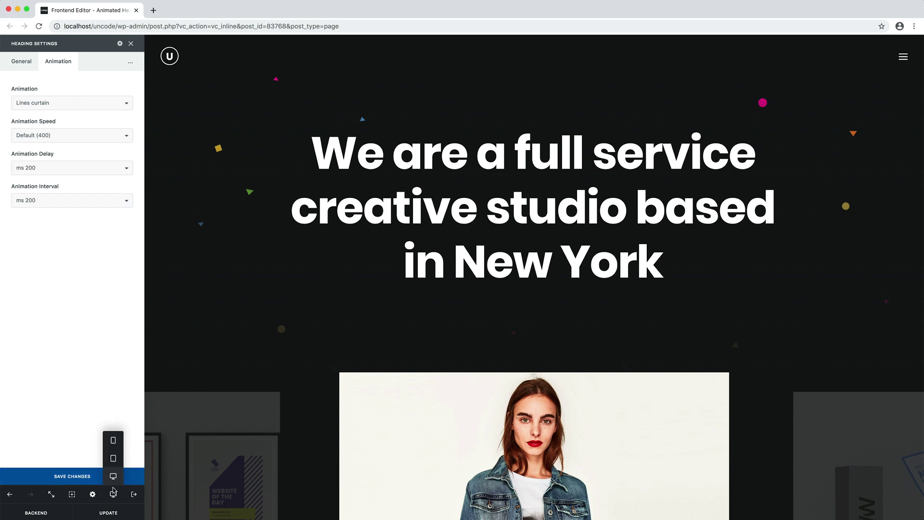
click(113, 440)
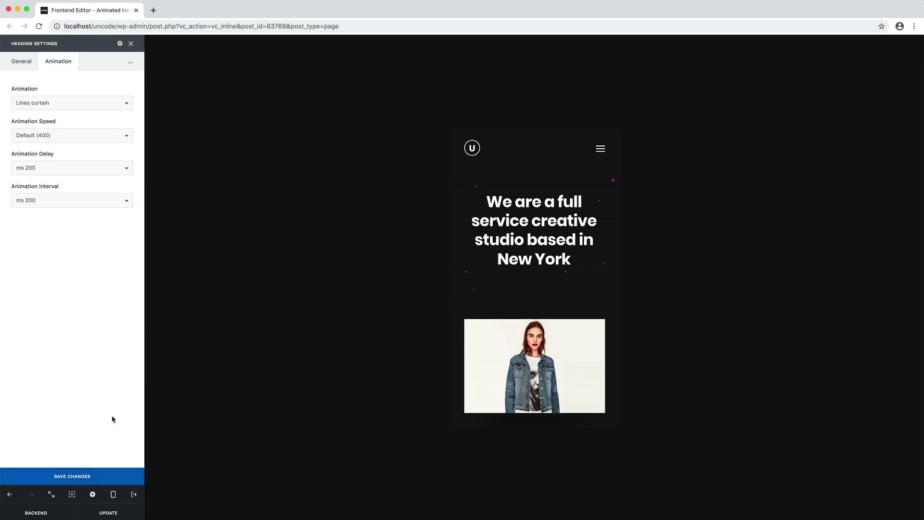
key(super+s)
mouse_move(112, 493)
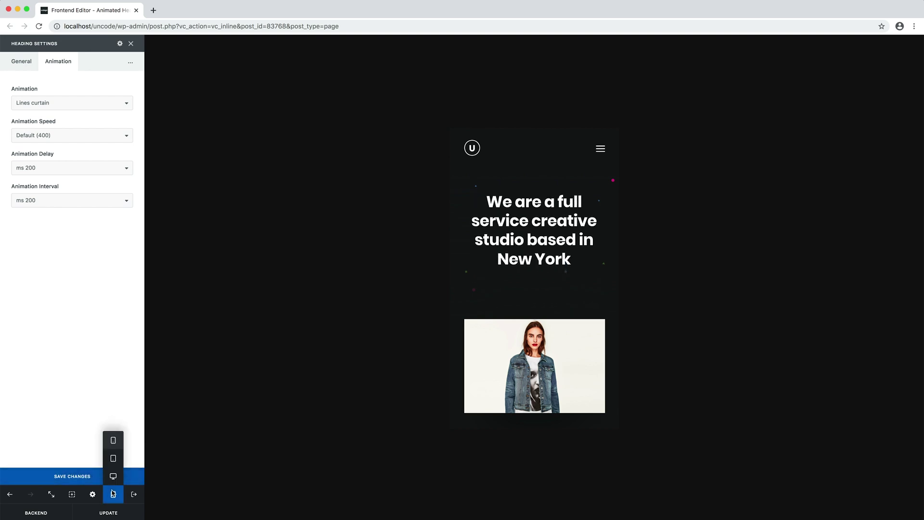
click(112, 476)
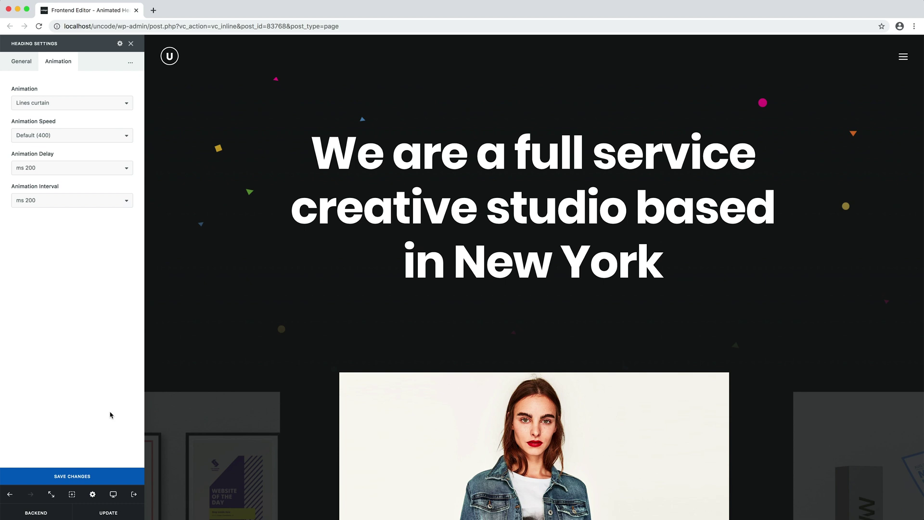
Show the heading text on the General tab, toggling the editor to Text and back to Visual.
click(32, 68)
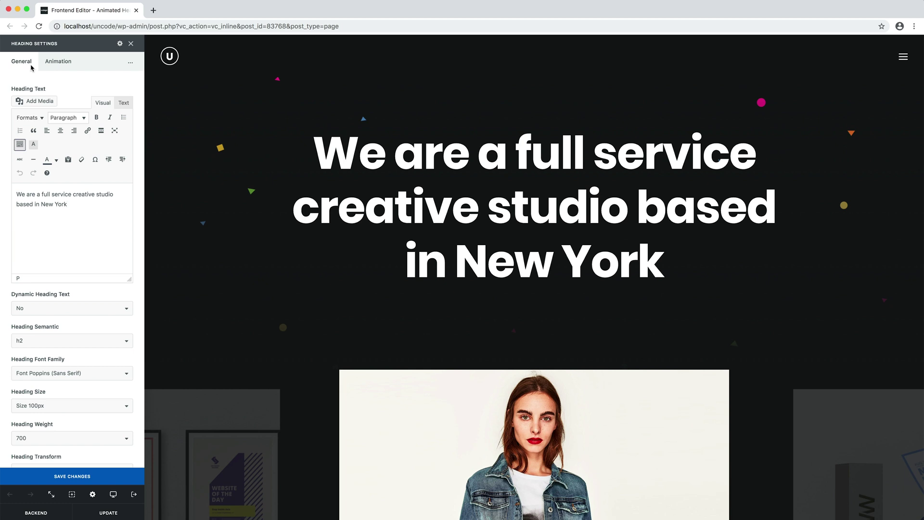
click(124, 102)
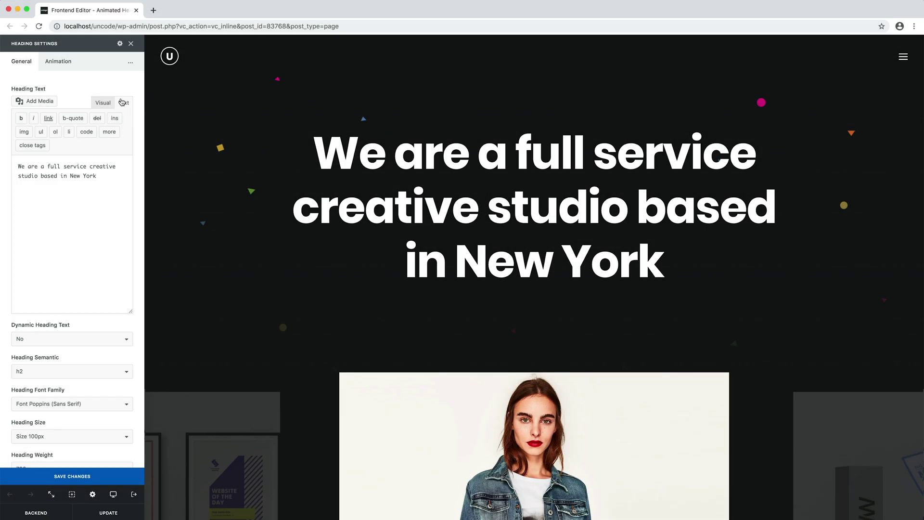
click(102, 104)
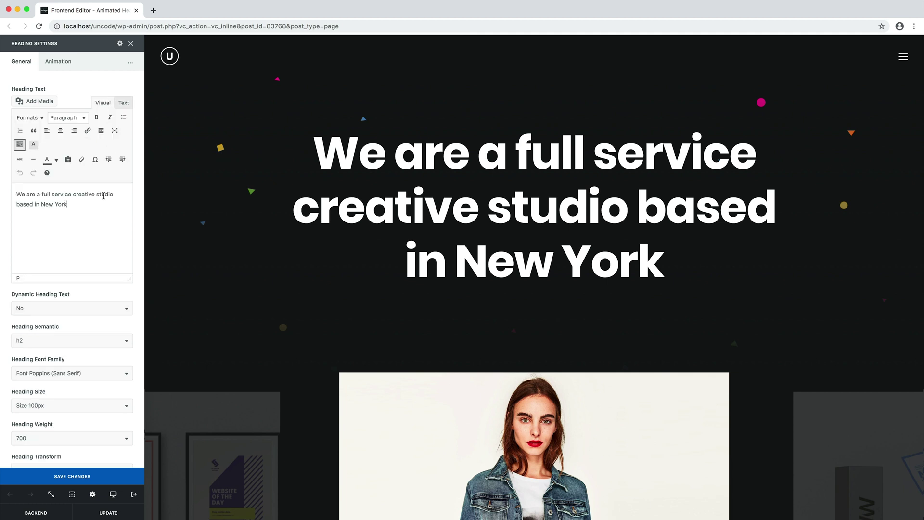
Wrap the heading sentence in the [uncode_hl_text] highlight shortcode and save the page.
drag(68, 204, 13, 191)
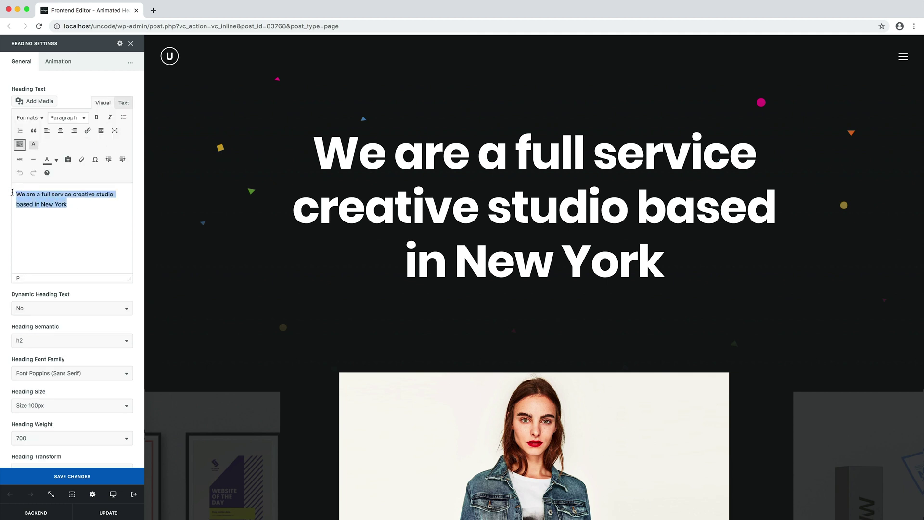
text([uncode_hl_text color="color-xsdn" opacity=".25" height="15%" animate="true" offset="0.15em"]We are a full service creative studio based in New York[/uncode_hl_text])
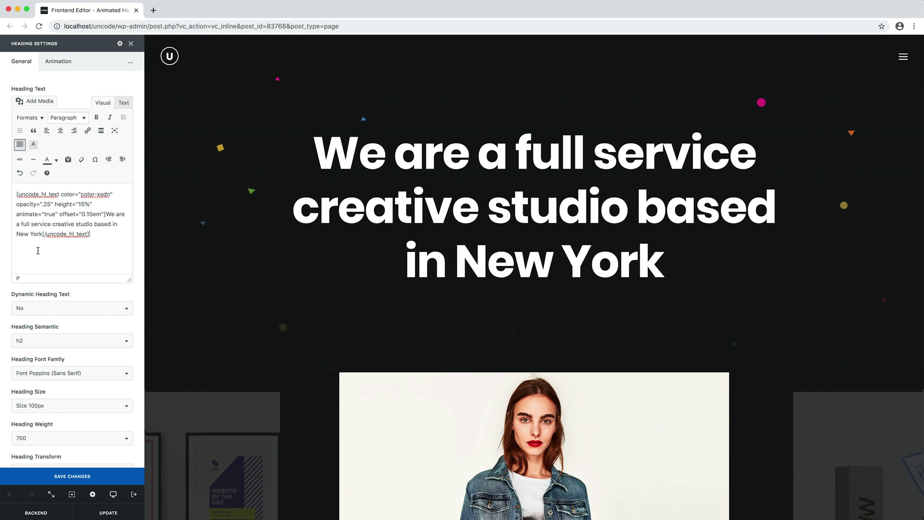
key(super+s)
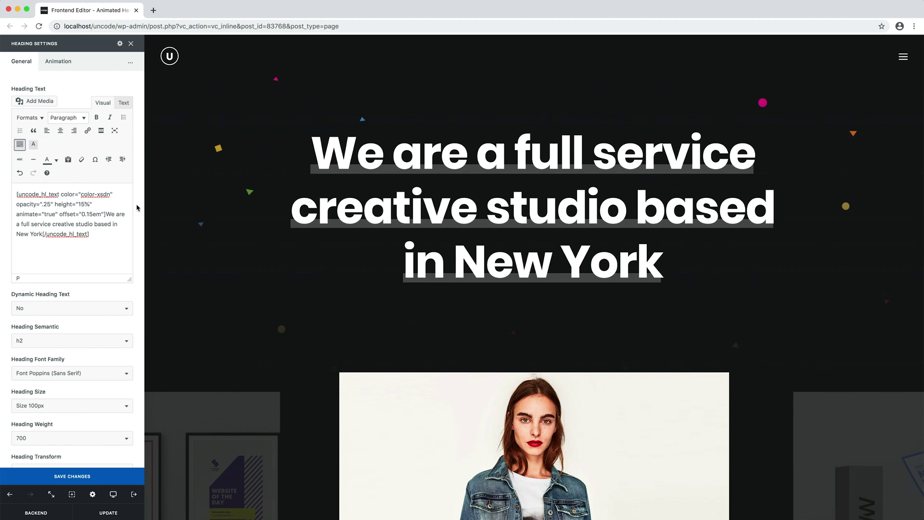
key(super+a)
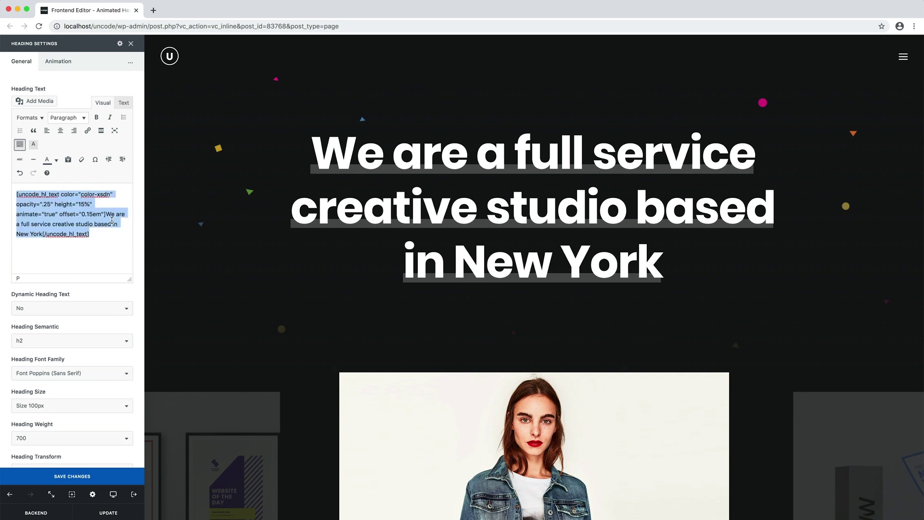
Change the highlight shortcode to color-149363, opacity 1 and height 30.
text([uncode_hl_text color="color-149363" opacity="1" height="5%" animate="true" offset="0.1em"]We are a full service creative studio based in New York[/uncode_hl_text])
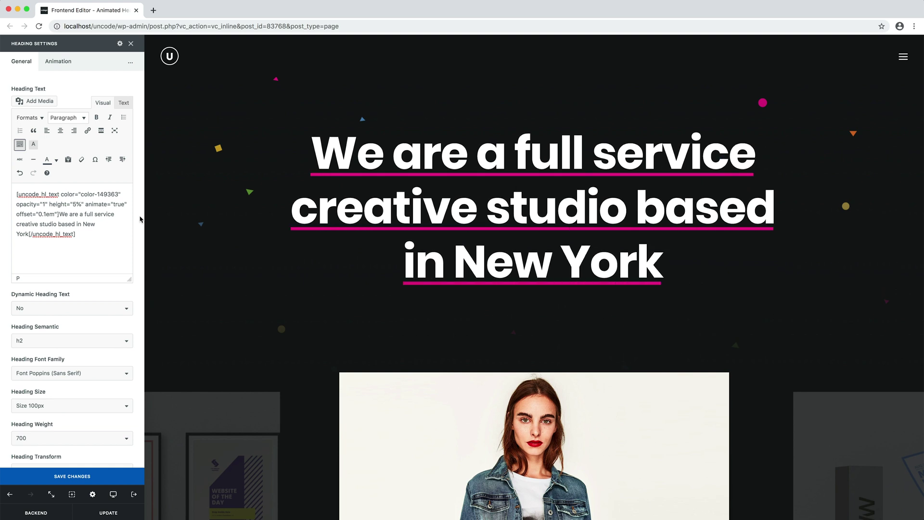
double_click(75, 203)
text(30)
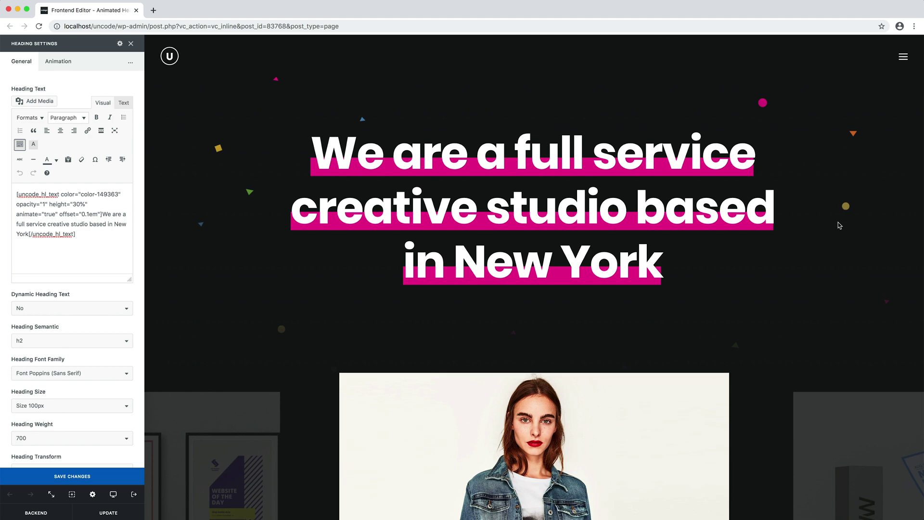
scroll(840, 225, down, 10)
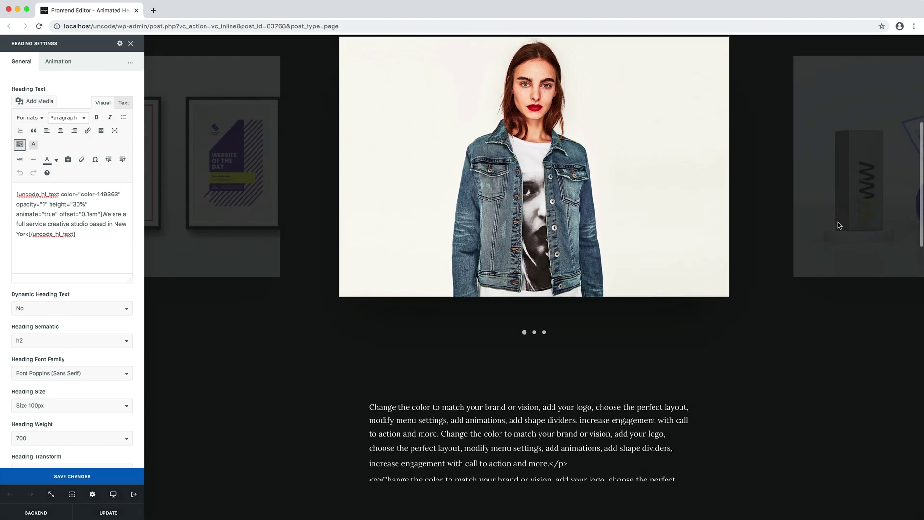